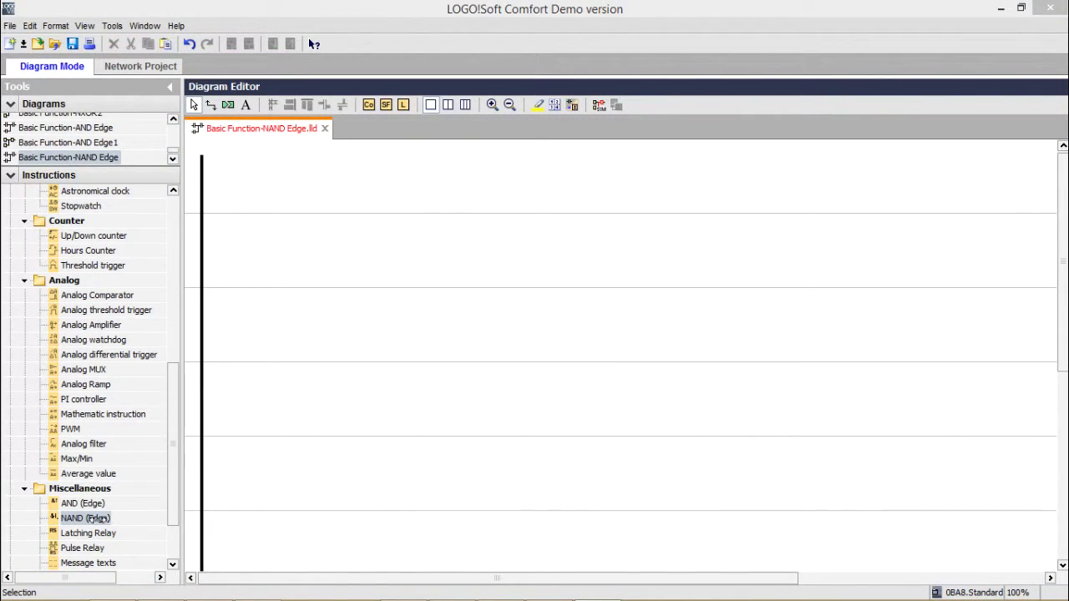
Step: Place a NAND (Edge) block SF001 on the first rung
click(98, 518)
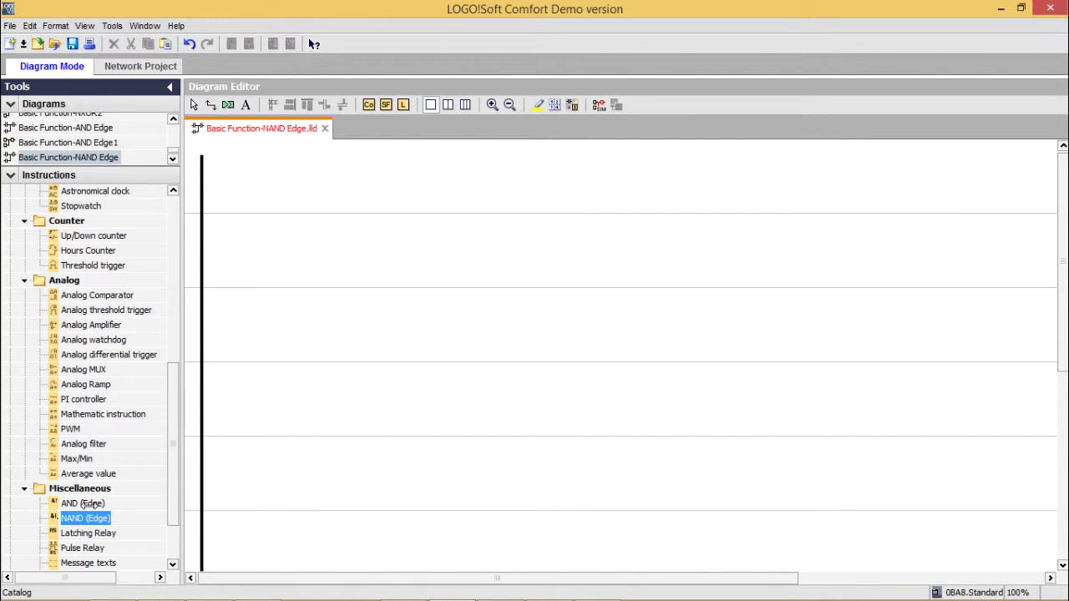
drag(87, 517, 708, 250)
drag(652, 175, 709, 230)
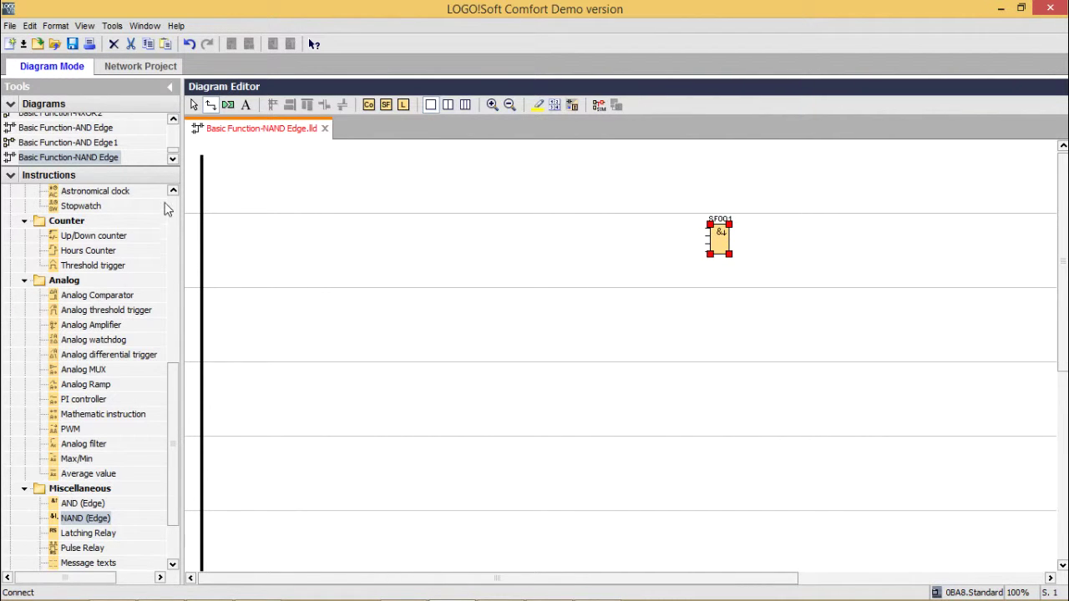
scroll(174, 201, up, 8)
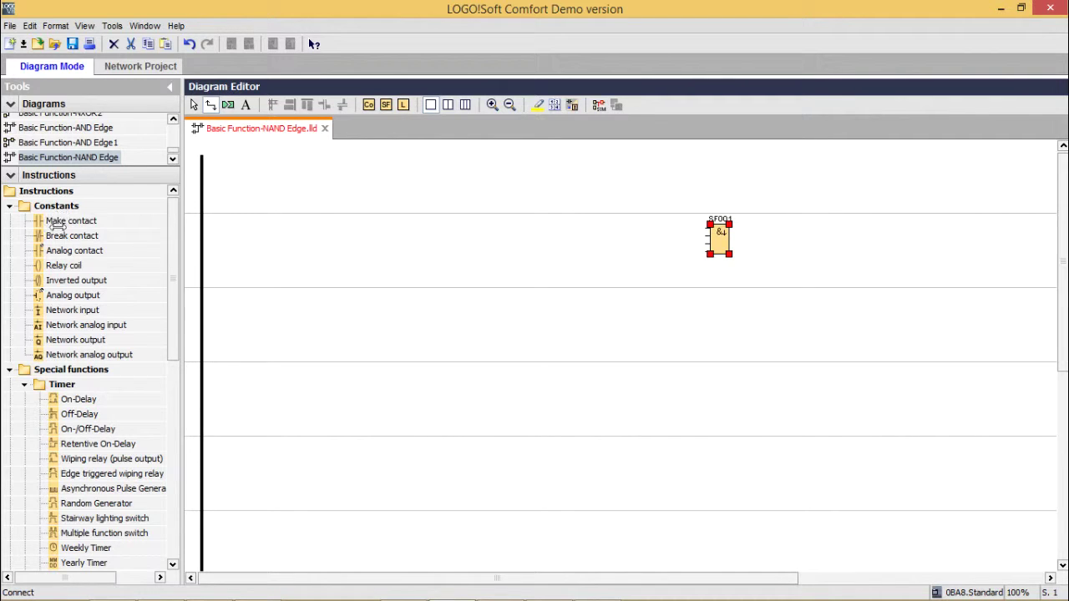
Step: Add make contact I1 on the first rung and relay coil Q1 on the SF001 contact's rung
click(70, 220)
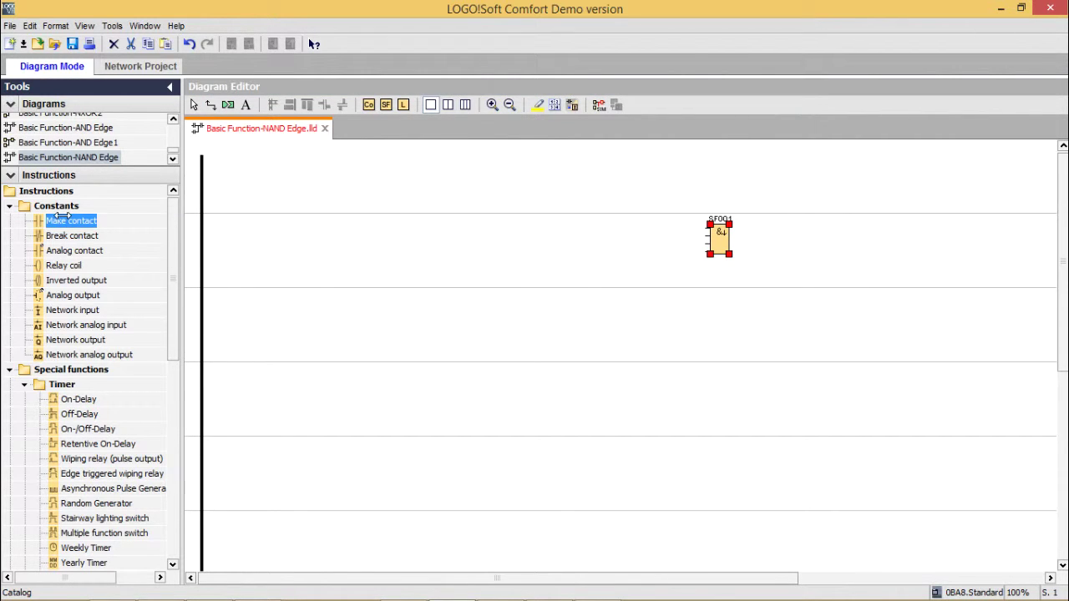
click(305, 229)
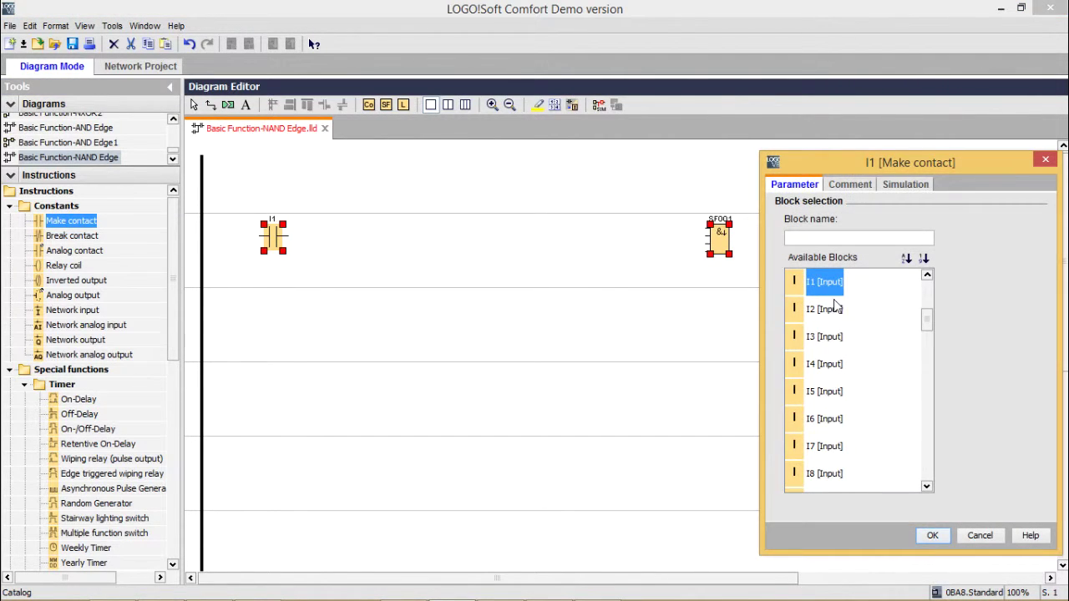
double_click(831, 284)
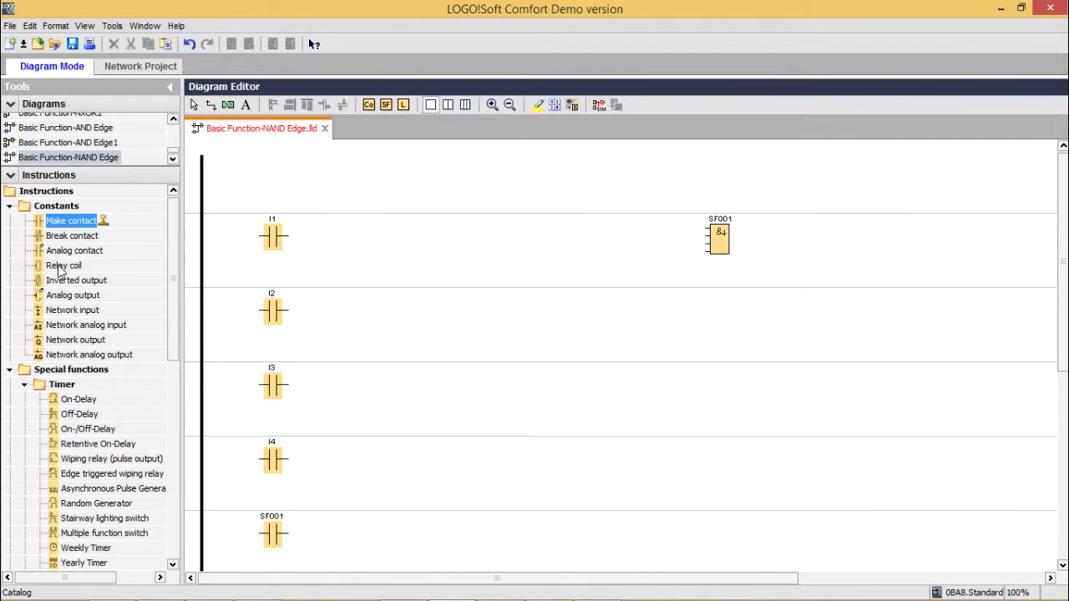
click(58, 267)
click(738, 532)
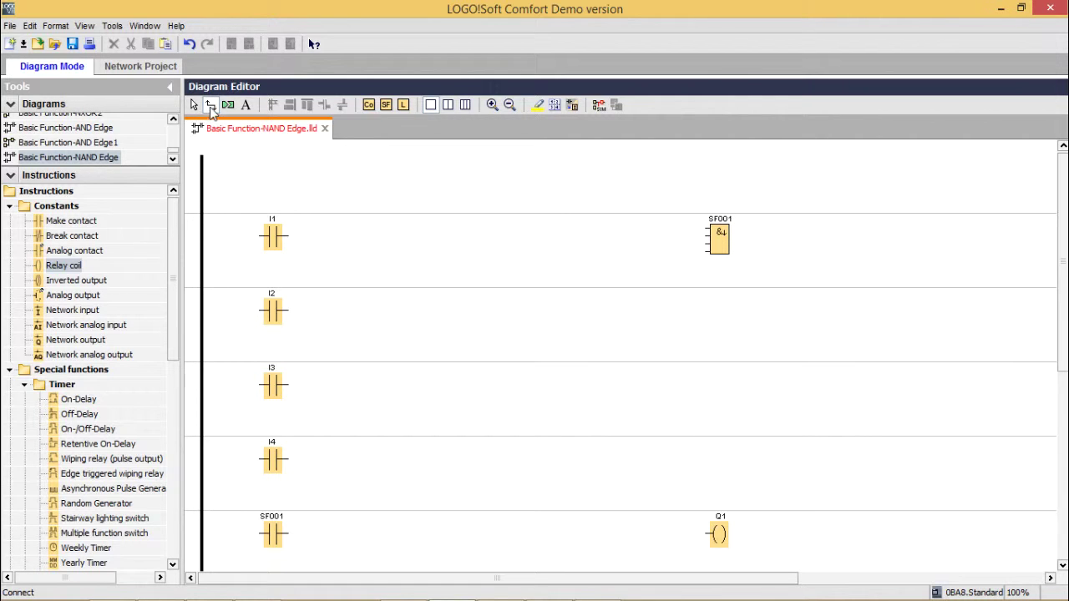
Step: Wire contact I1 into the NAND block and the SF001 contact to coil Q1
click(212, 107)
drag(264, 242, 663, 232)
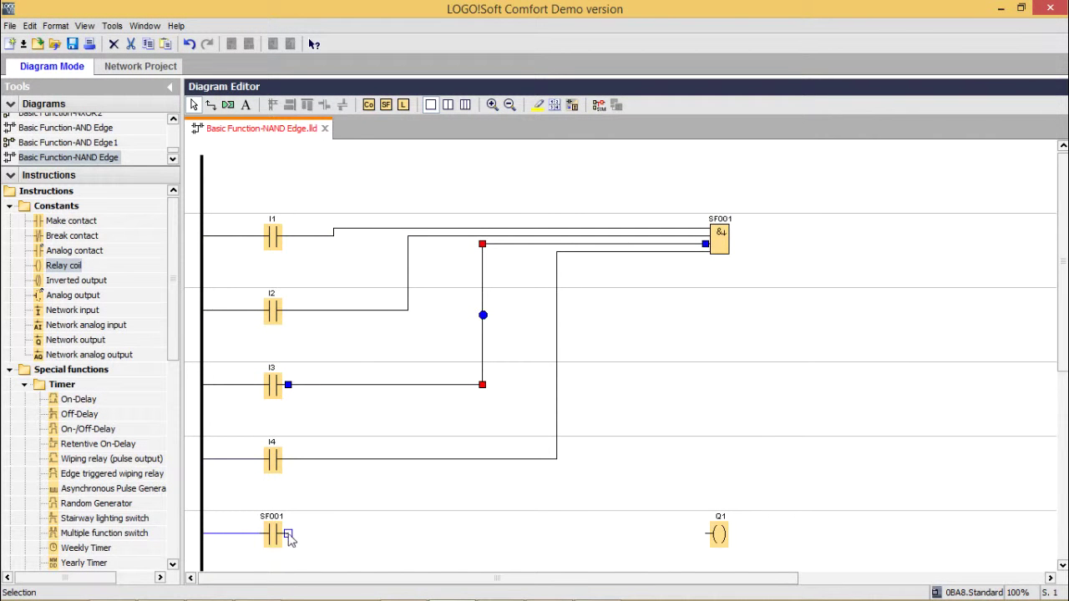
click(310, 522)
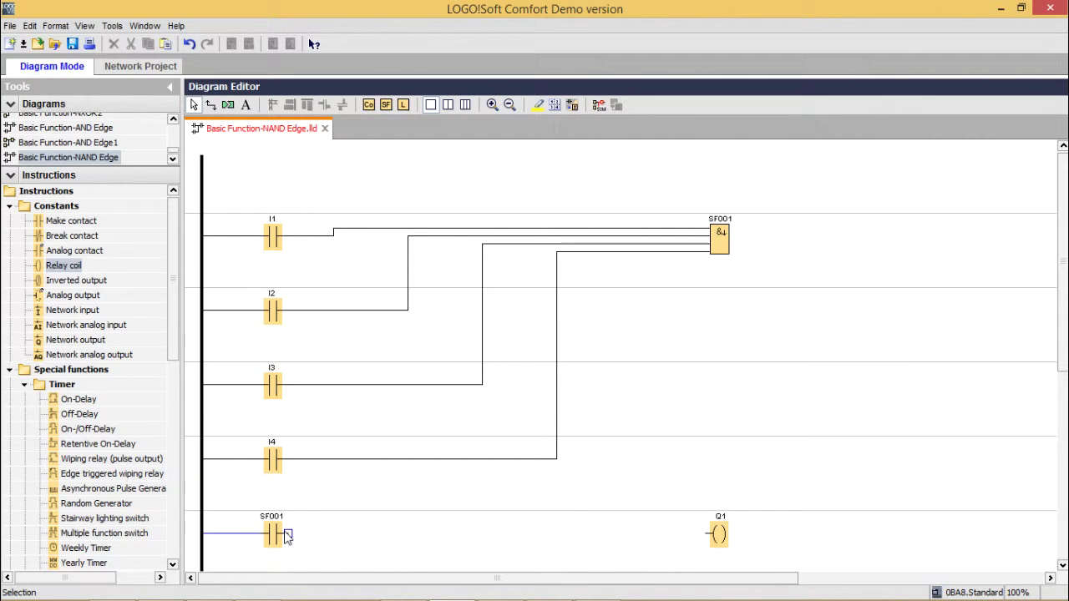
drag(288, 537, 712, 535)
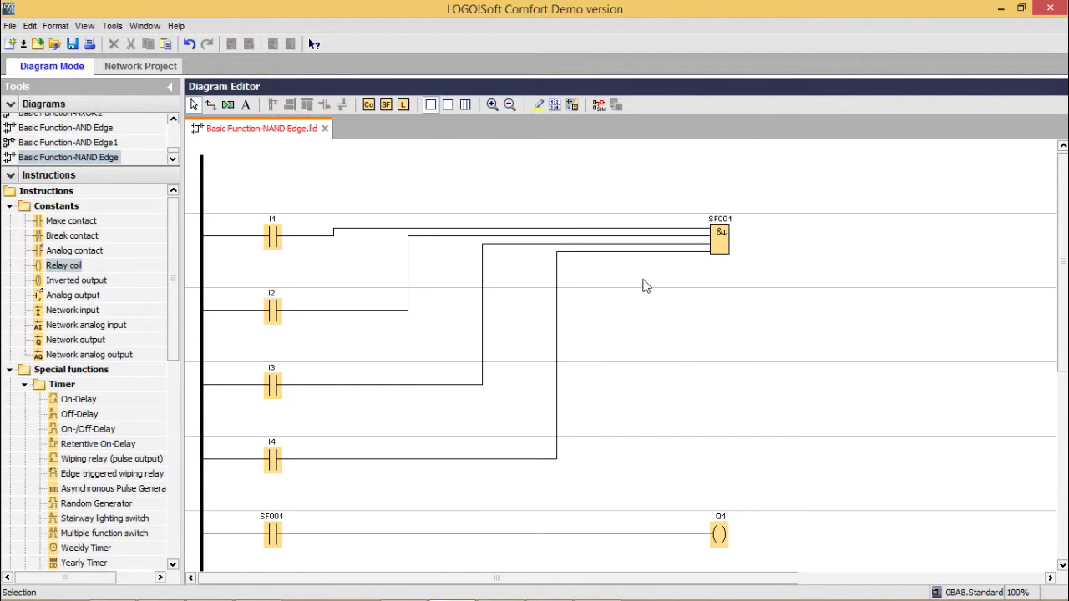
right_click(723, 251)
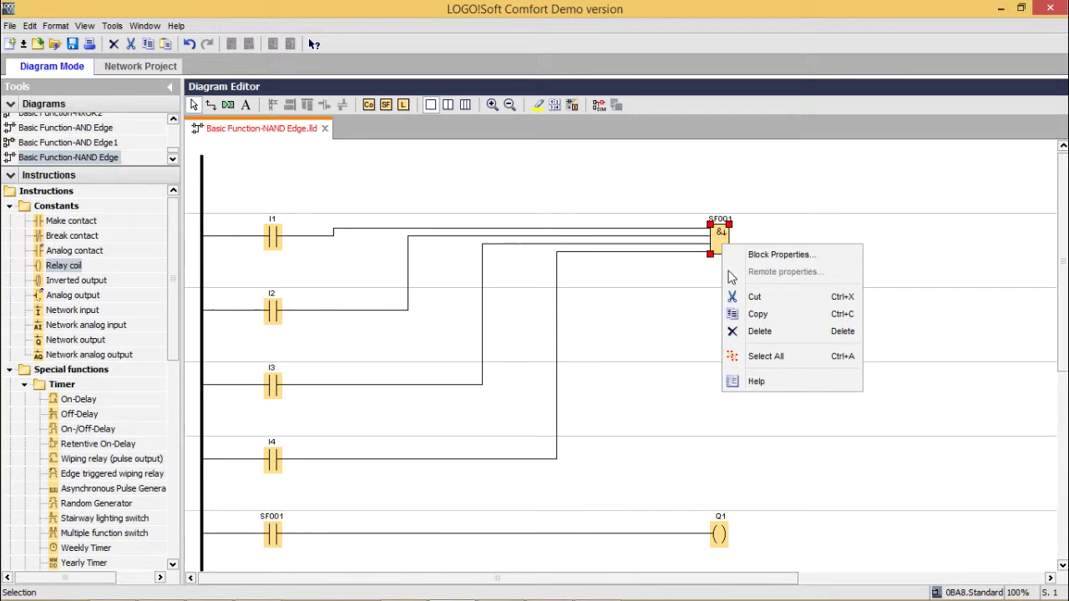
click(762, 380)
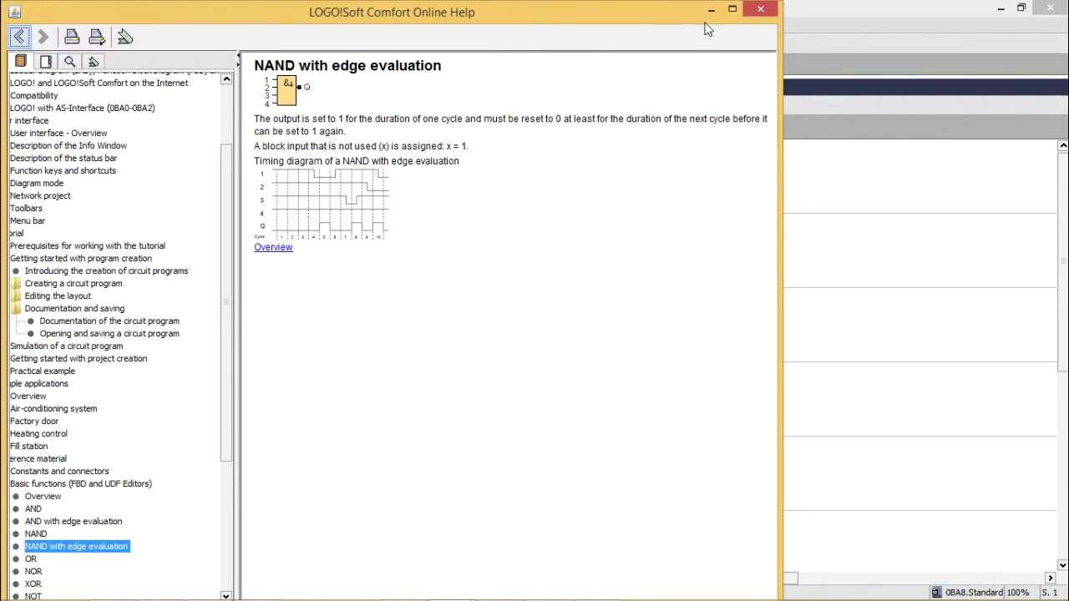
click(761, 10)
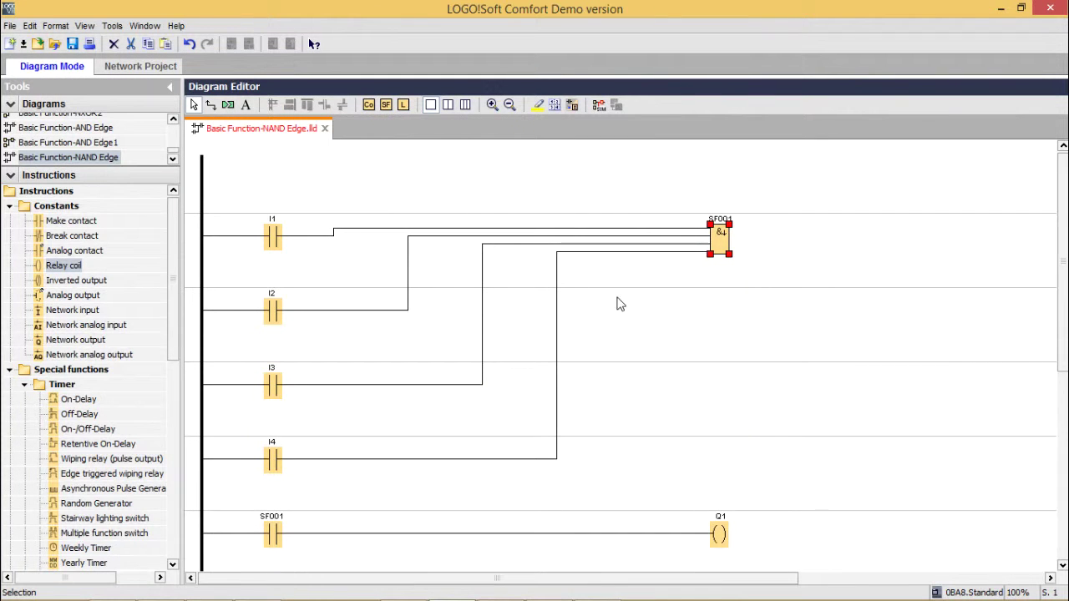
Step: Start the ladder simulation and toggle inputs I2, I3, I1 and I4 on and off
click(599, 106)
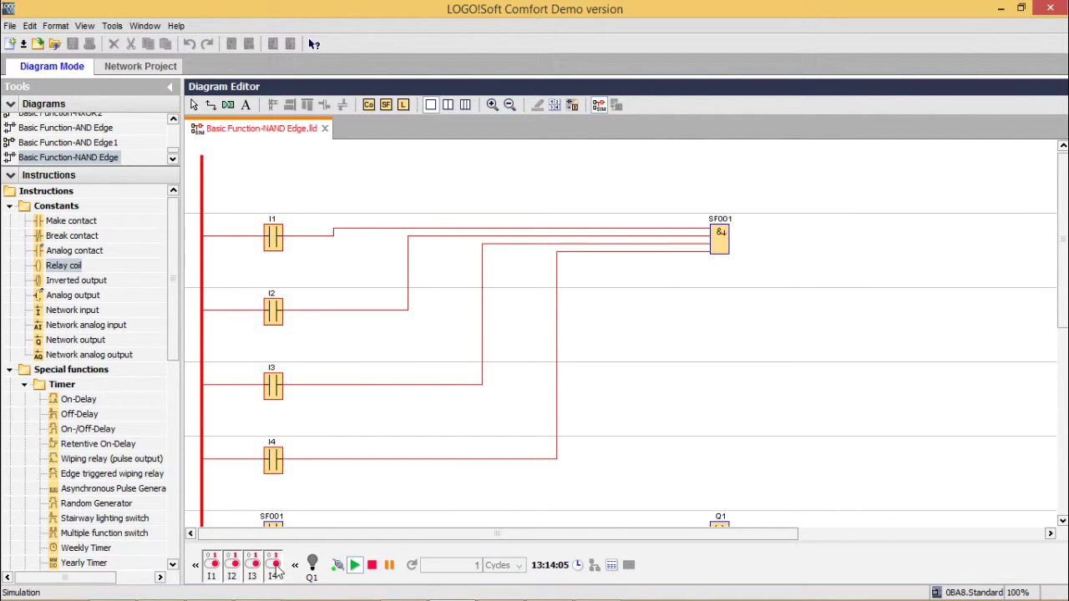
click(233, 564)
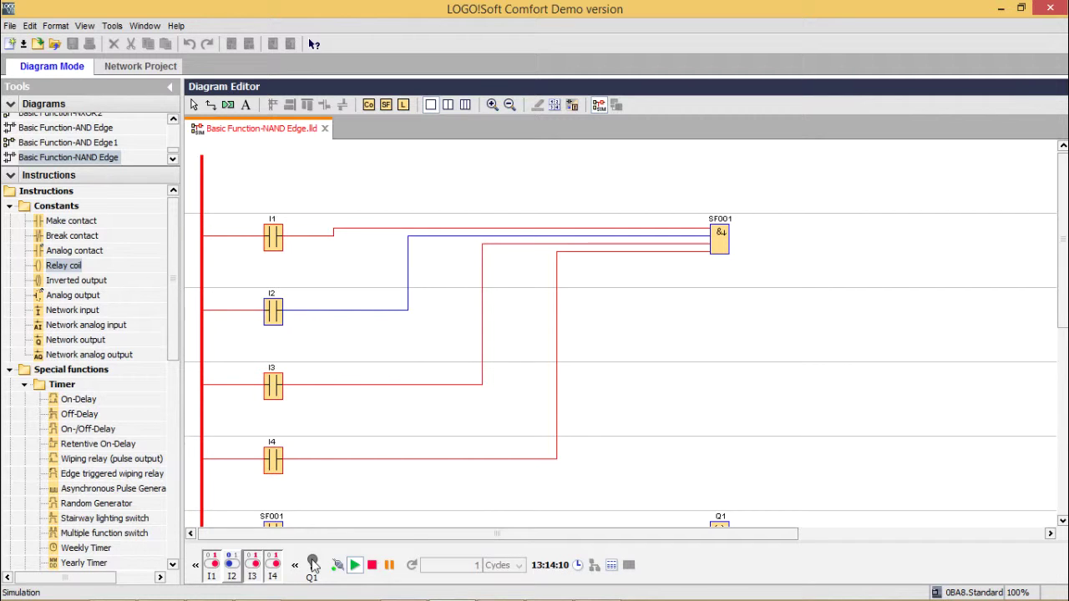
click(232, 564)
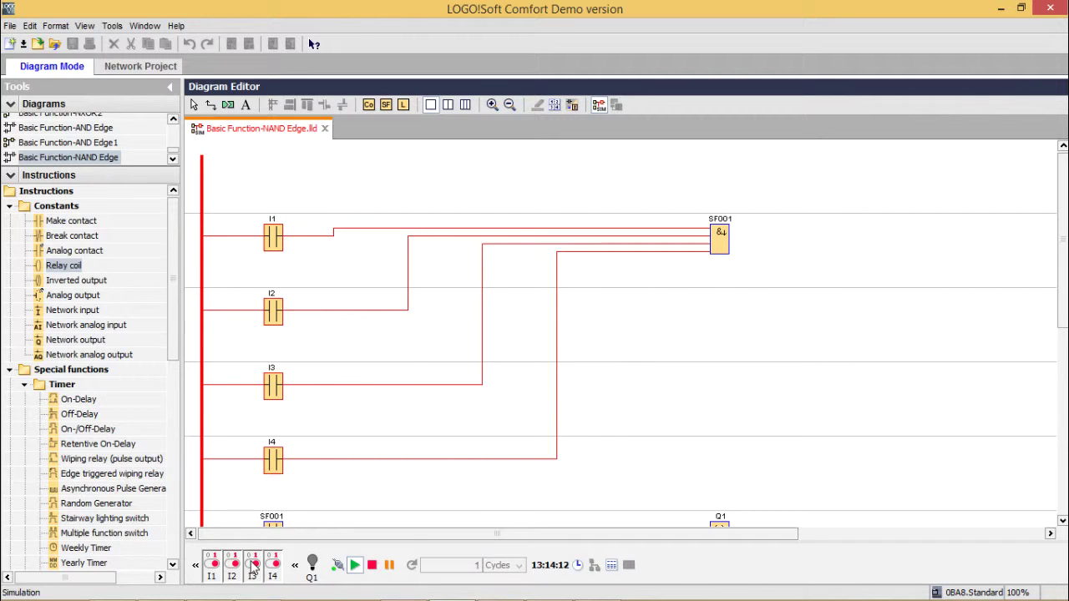
click(253, 566)
click(254, 566)
click(212, 566)
click(212, 565)
click(211, 566)
click(211, 566)
click(272, 566)
click(272, 566)
Step: Toggle I1, I2, I3, I4 and I1 on and off again, leaving all inputs off
click(213, 565)
click(213, 566)
click(232, 566)
click(232, 565)
click(252, 565)
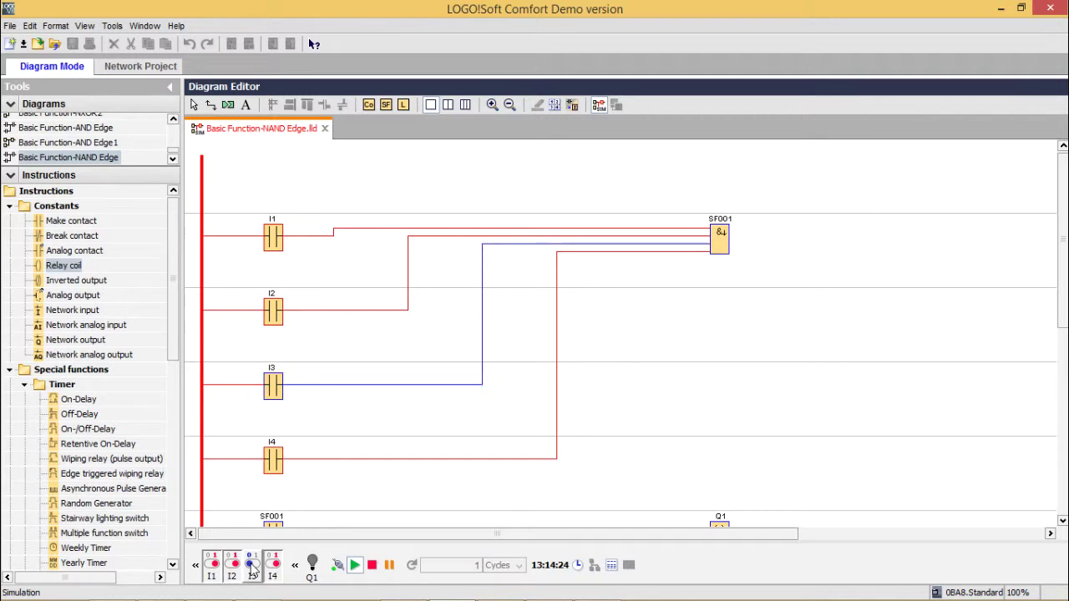
click(252, 566)
click(274, 565)
click(274, 566)
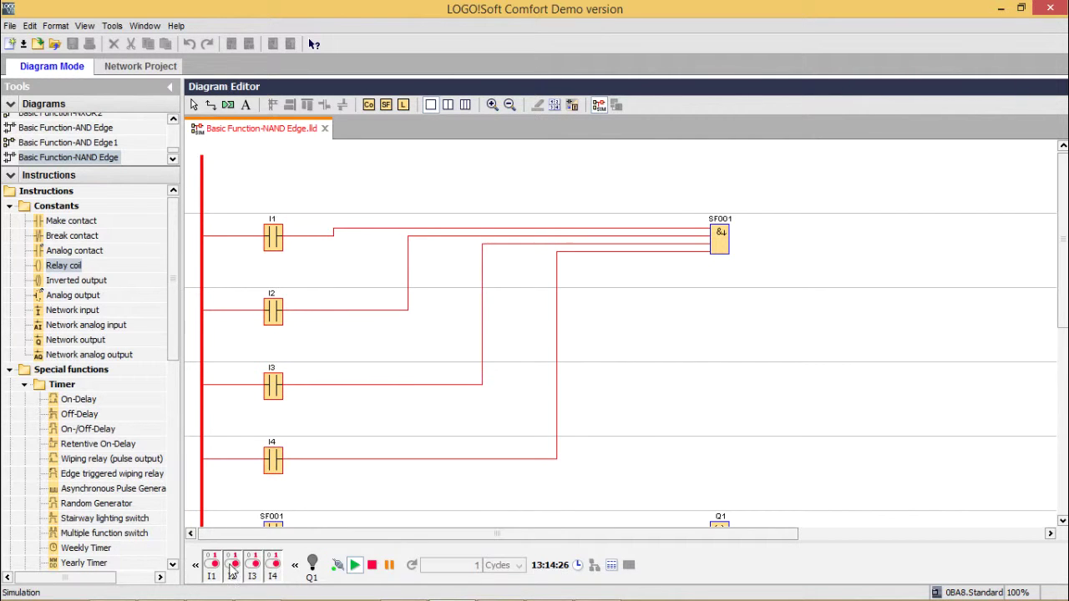
click(213, 565)
click(214, 565)
Step: Stop the simulation and convert the ladder diagram to FBD 'Basic Function-NAND Edge1'
key(F3)
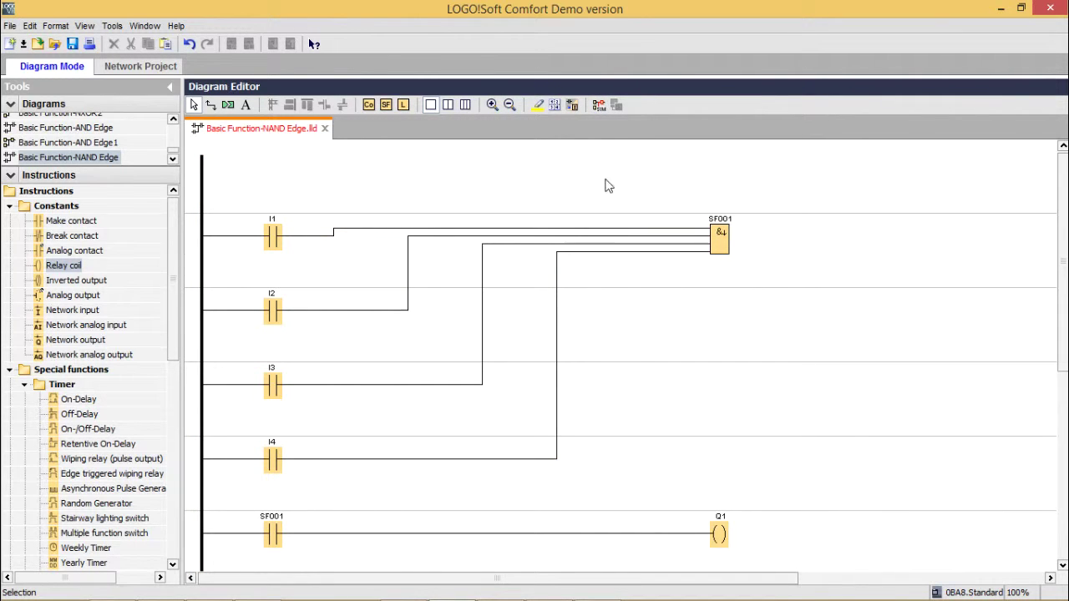
click(573, 106)
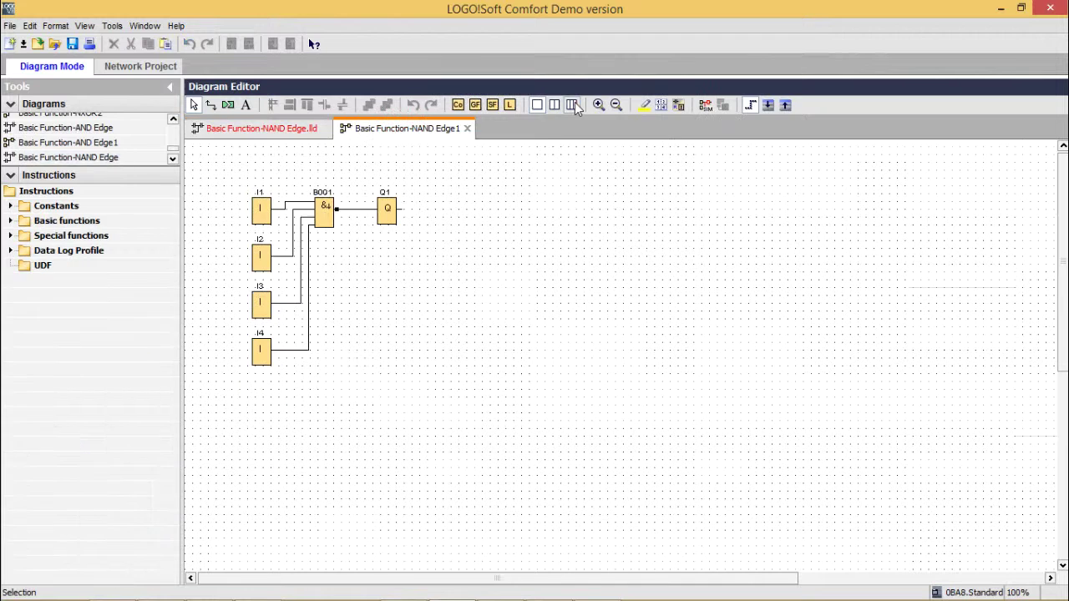
scroll(483, 354, up, 1)
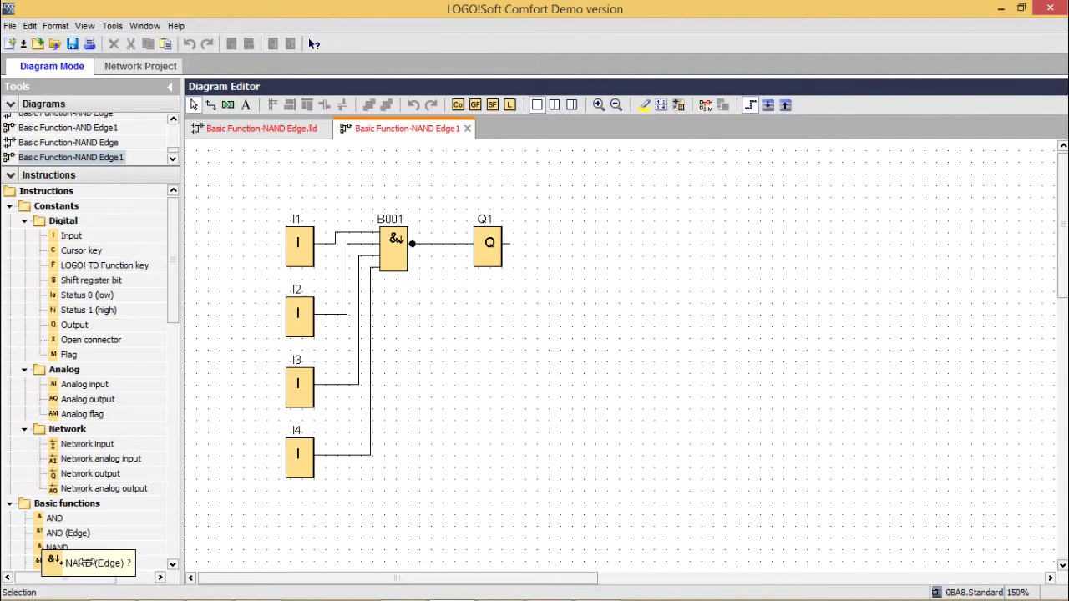
Step: Add an extra NAND (Edge) block B002 to the FBD, then delete it
drag(84, 562, 507, 349)
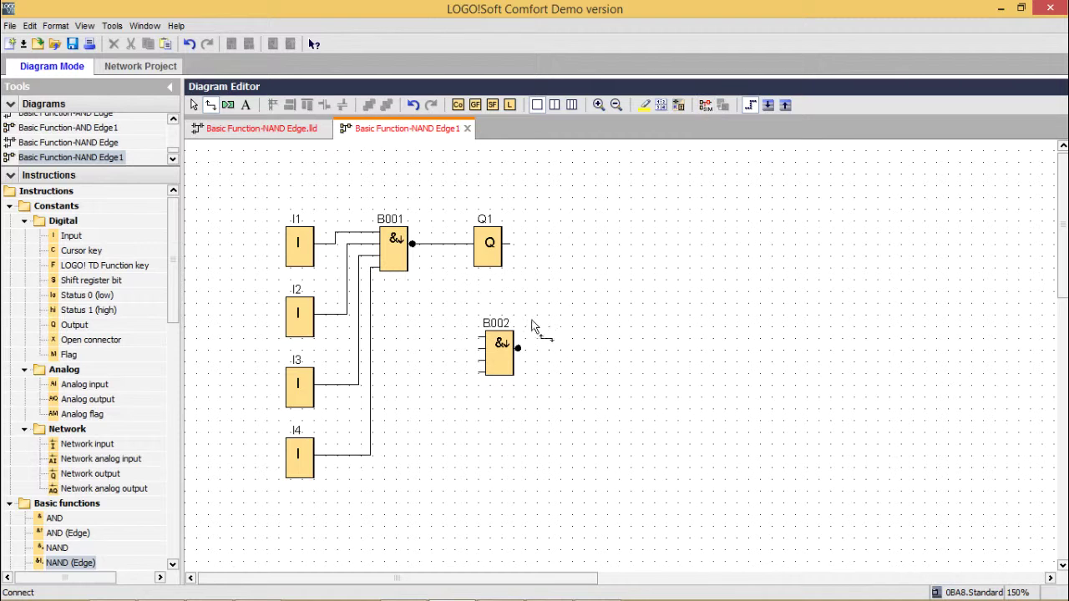
click(503, 359)
key(Delete)
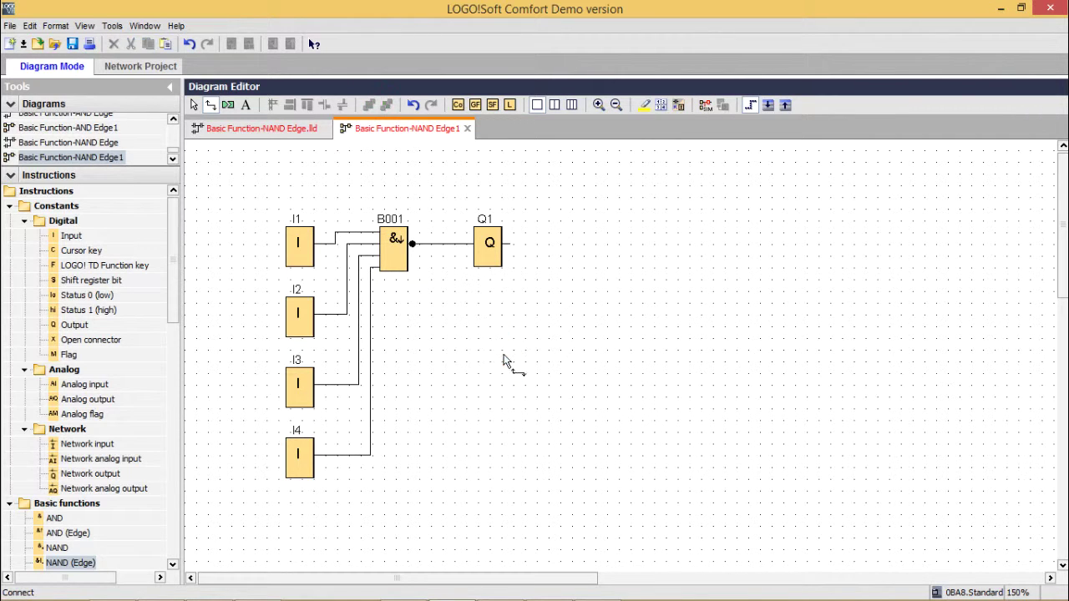
Step: Start the FBD simulation and switch inputs I4, I3, I2 and I1 on
click(706, 107)
click(271, 570)
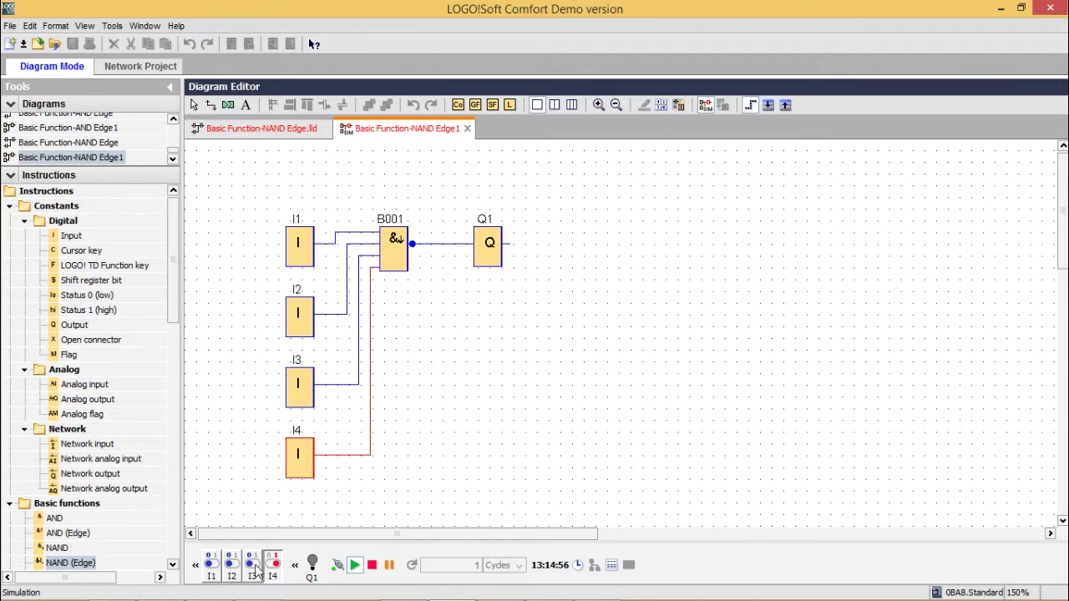
click(252, 569)
click(231, 570)
click(211, 568)
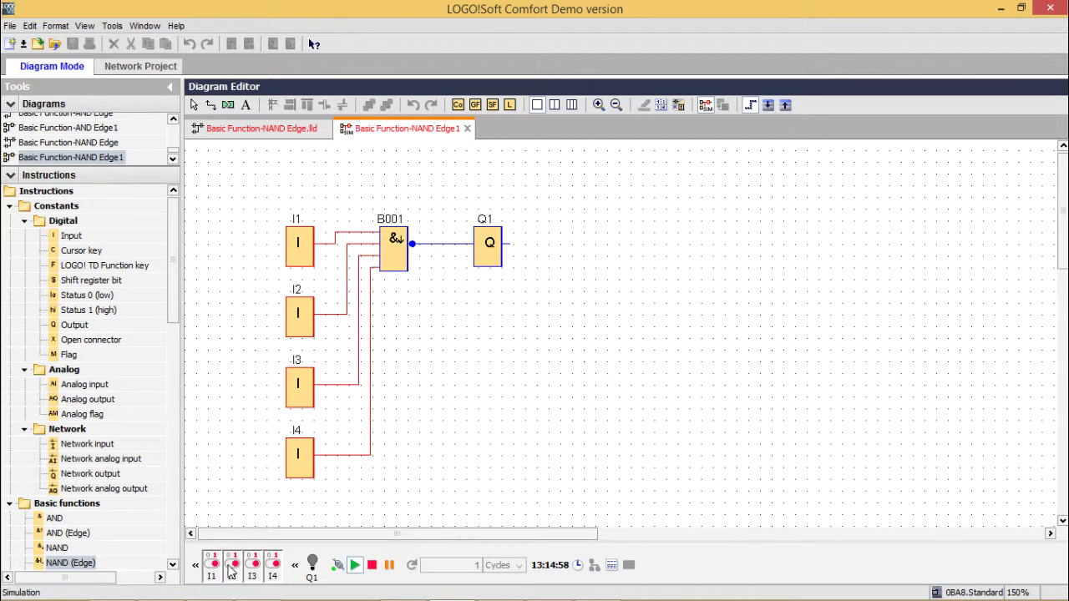
Step: Switch I2, I3, I4, I1, I2 and I1 off and back on, ending with all four on
click(231, 569)
click(232, 570)
click(252, 569)
click(252, 570)
click(272, 569)
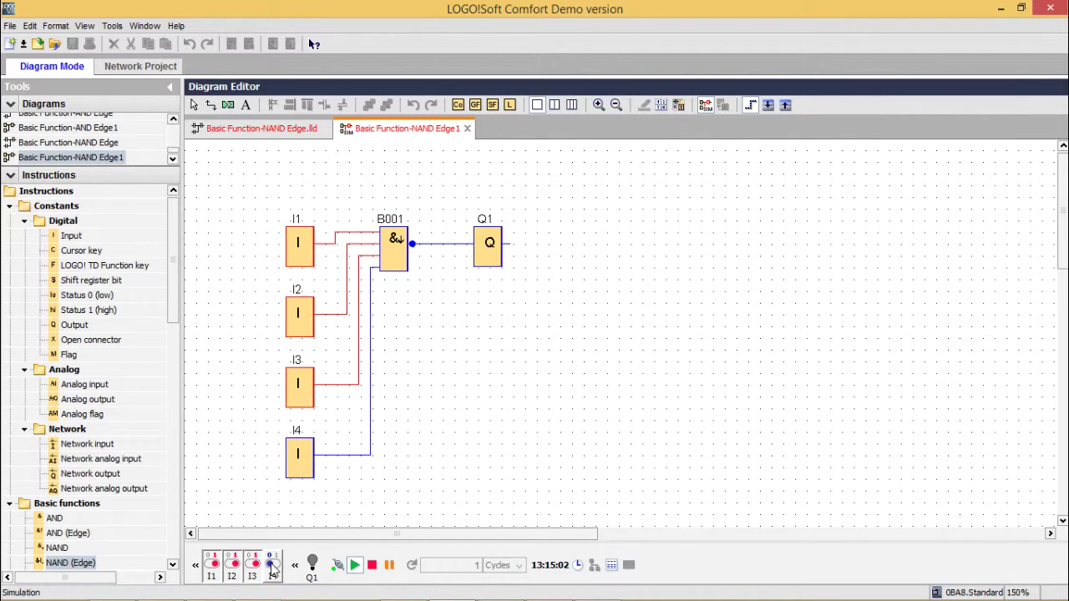
click(271, 570)
click(212, 567)
click(212, 566)
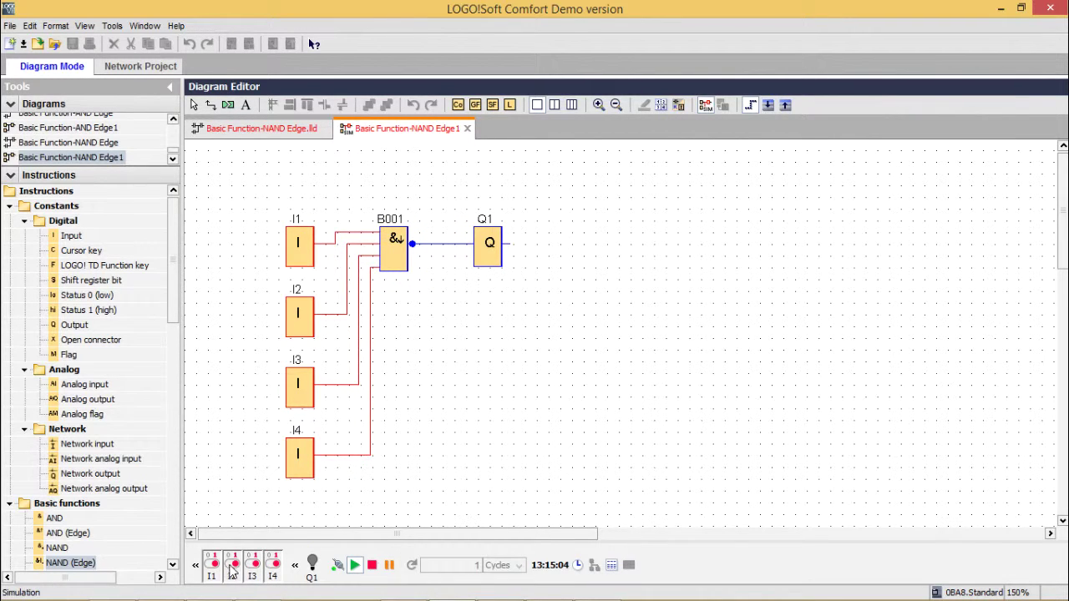
click(233, 566)
click(234, 569)
click(214, 568)
click(214, 568)
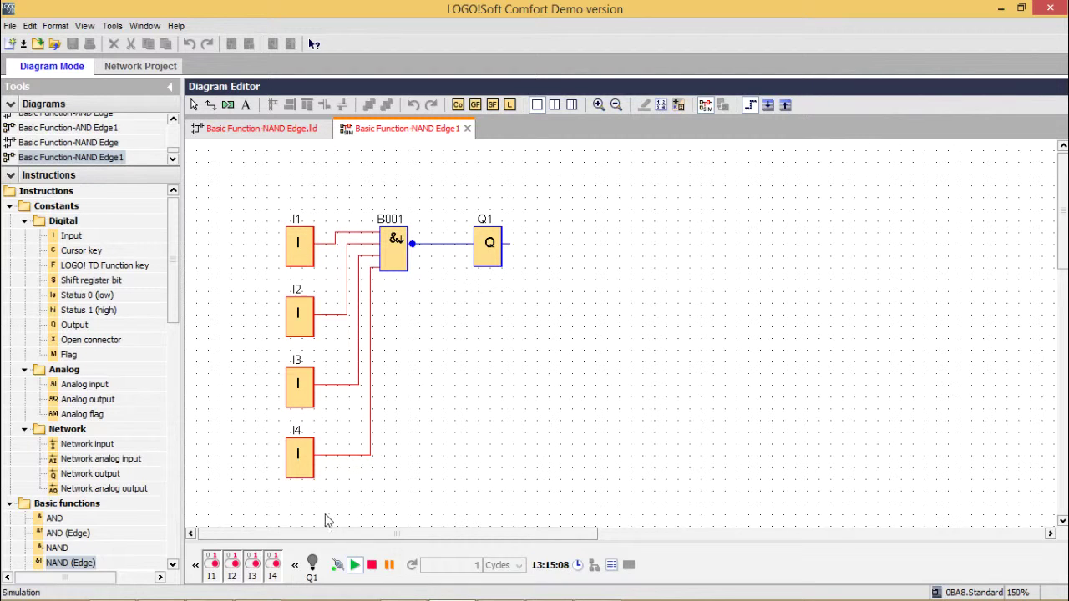